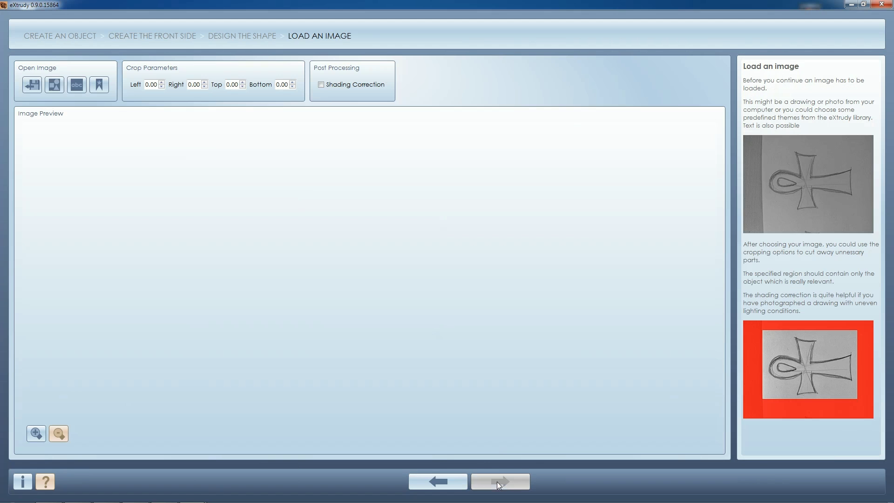
Define the front side's shape with the circle from the library, keeping the default filter and threshold settings.
click(54, 84)
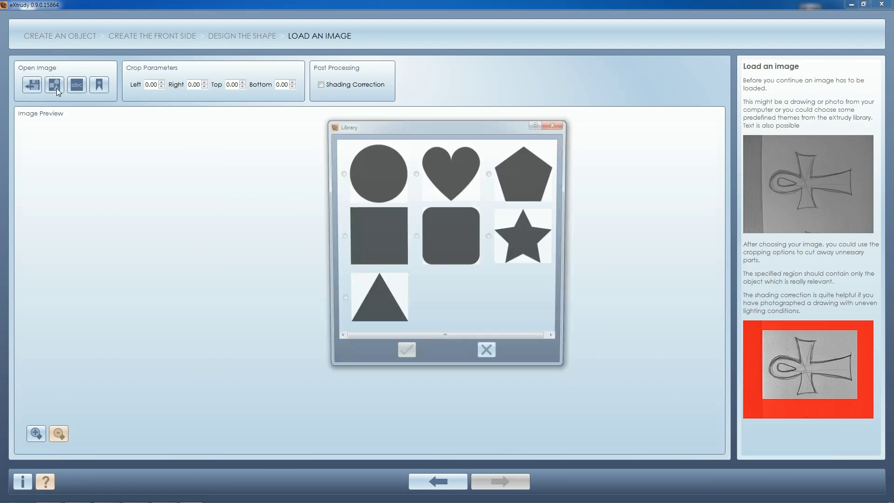
click(382, 165)
click(405, 355)
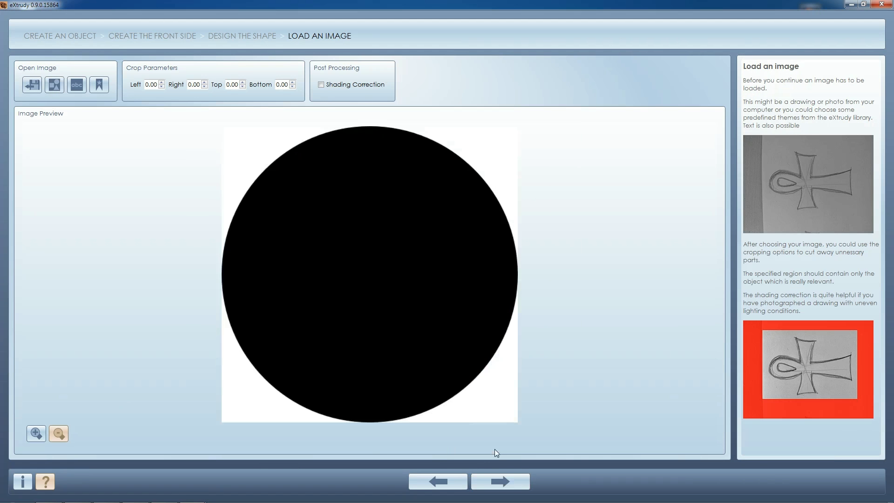
click(507, 476)
click(512, 479)
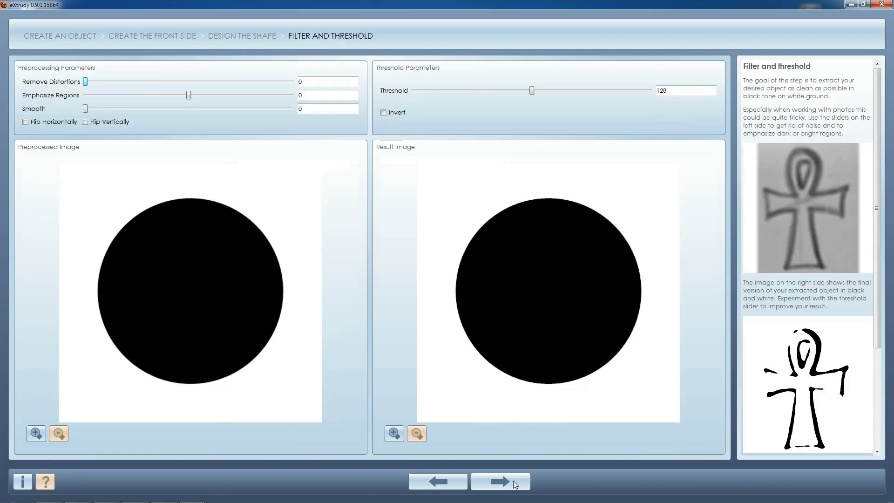
click(513, 480)
click(514, 481)
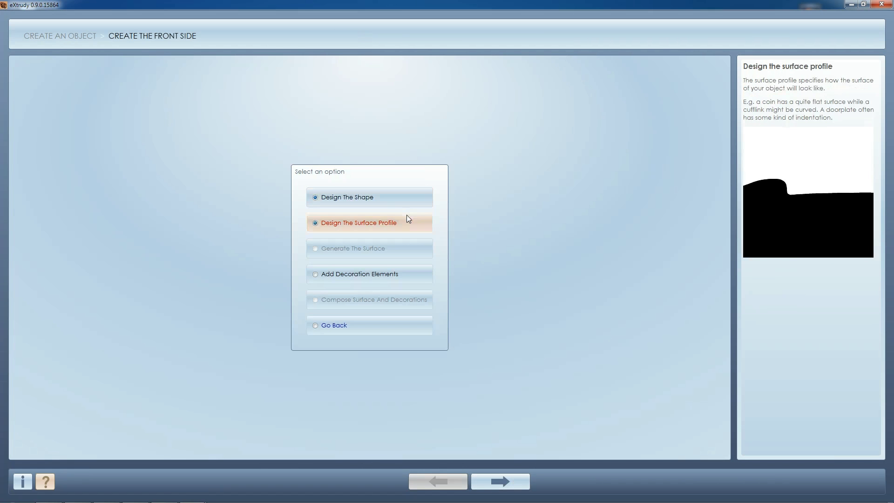
Design the front surface profile with the library's raised-rim profile that has a small groove beside the rim, keeping the default image settings.
click(490, 477)
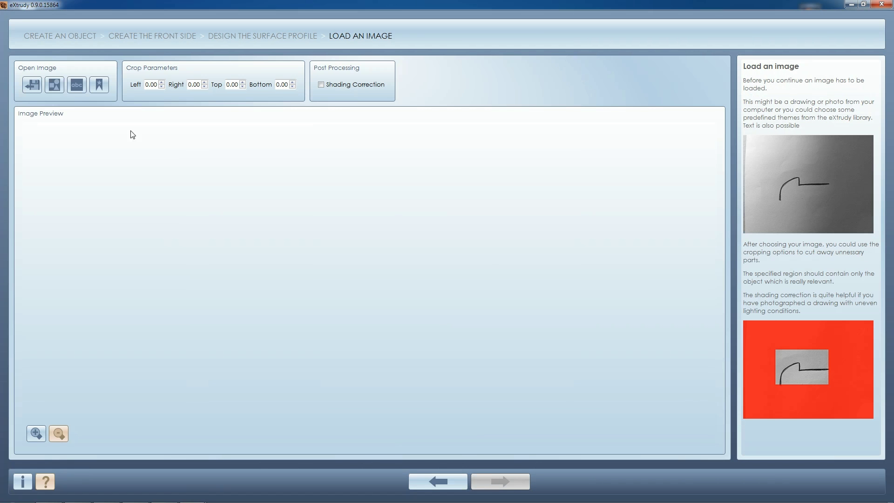
click(52, 87)
drag(558, 182, 564, 247)
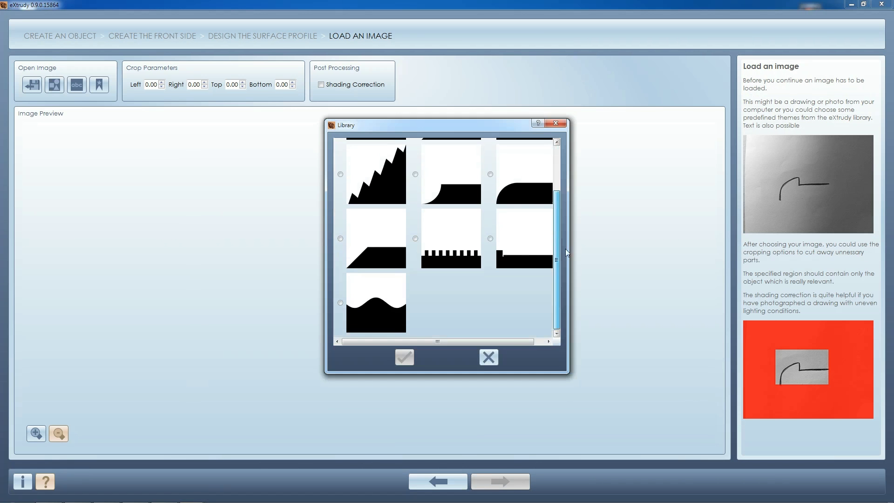
click(522, 247)
click(408, 361)
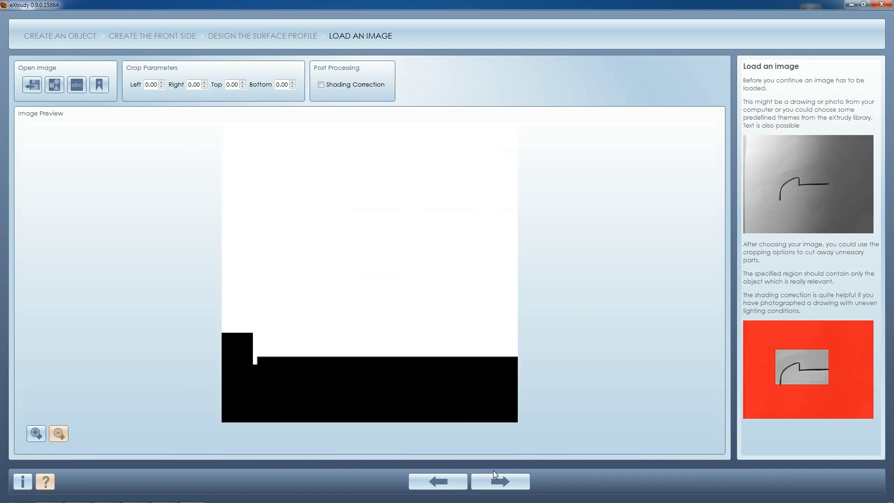
click(499, 480)
click(514, 485)
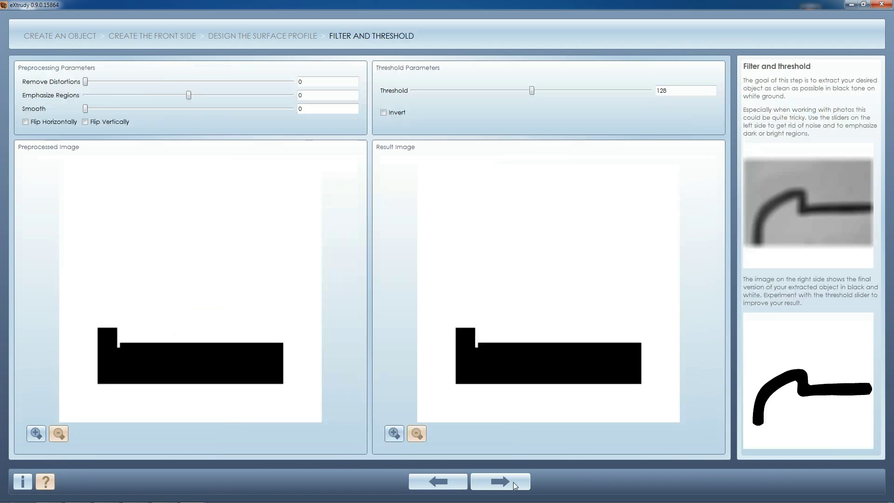
click(514, 486)
click(513, 482)
click(513, 482)
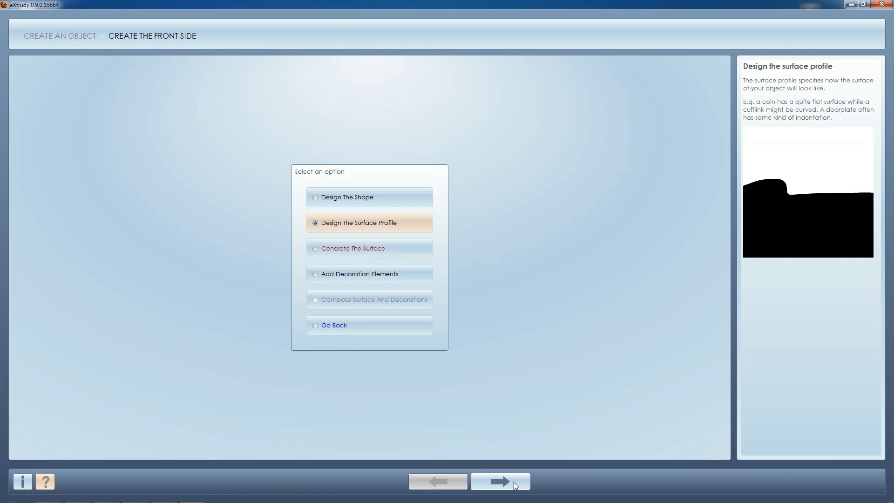
Generate the front surface and lower its surface height to about a fifth of the range.
click(368, 249)
click(496, 482)
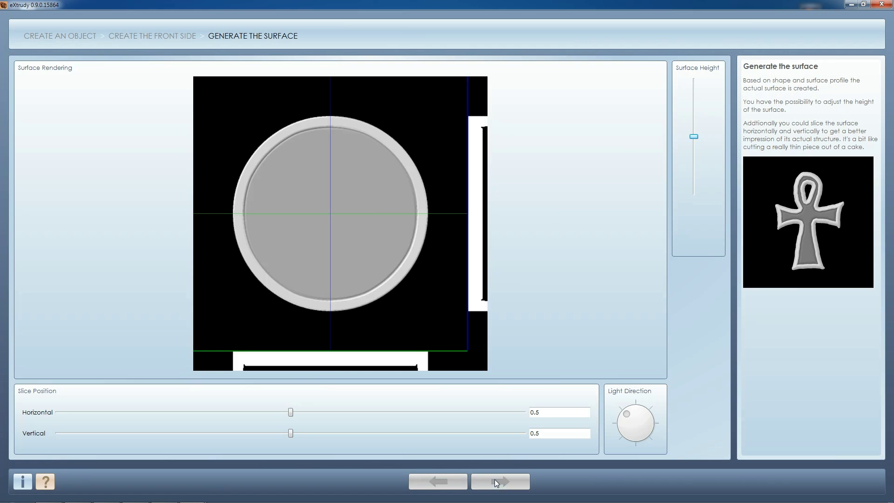
drag(694, 136, 694, 169)
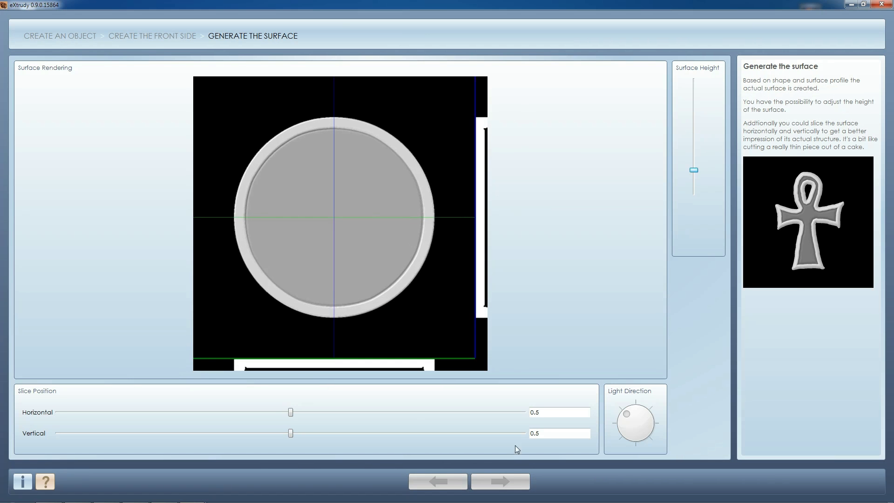
click(513, 481)
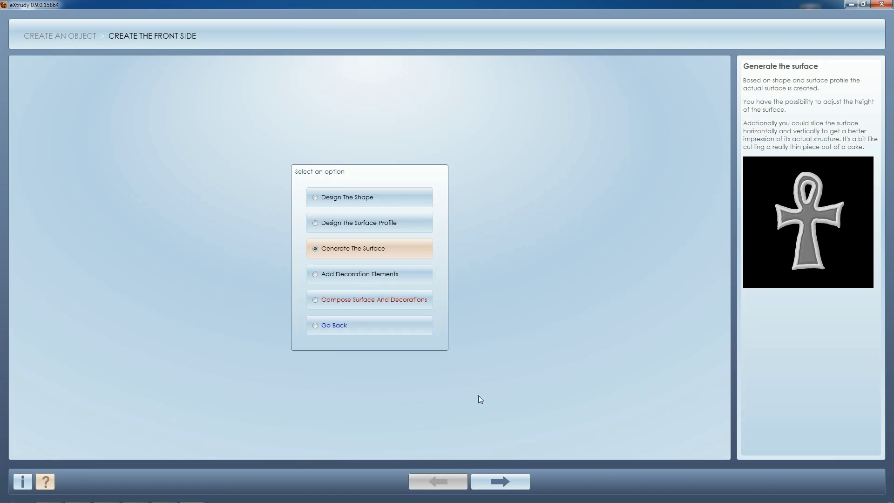
Add a new decoration element to the front side and load You_dont_say.png from drive D:.
click(413, 274)
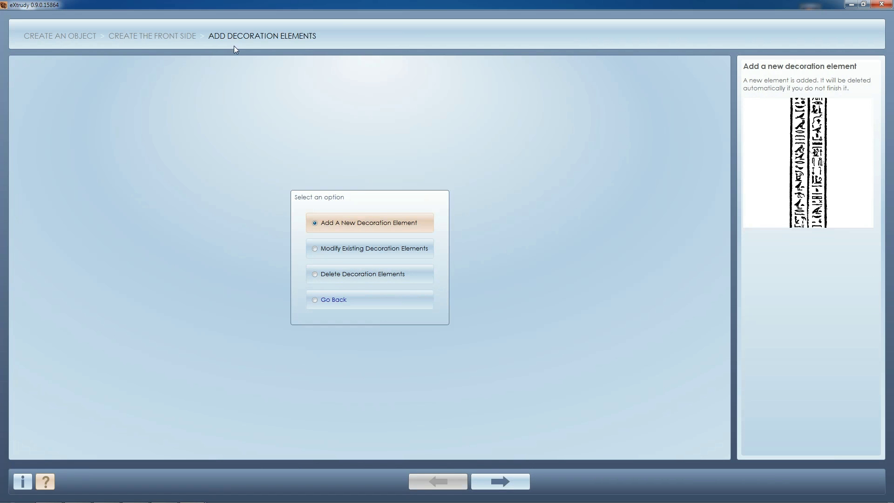
click(498, 477)
click(41, 87)
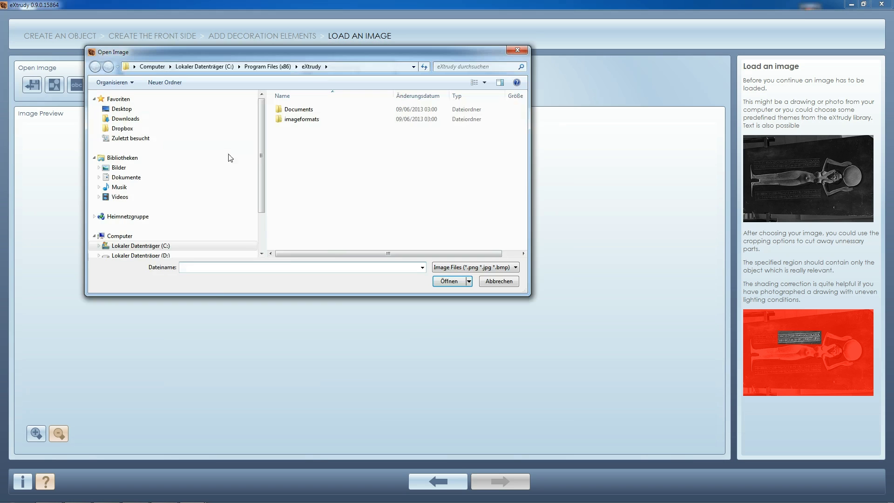
click(161, 254)
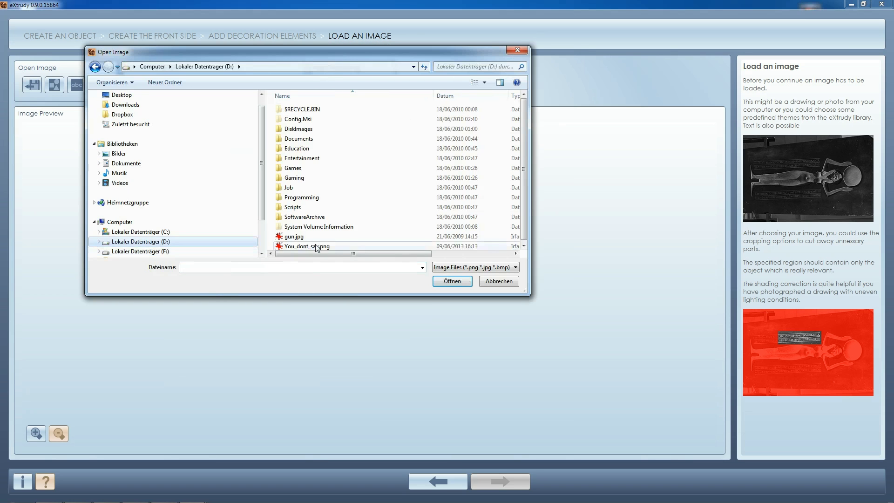
double_click(307, 246)
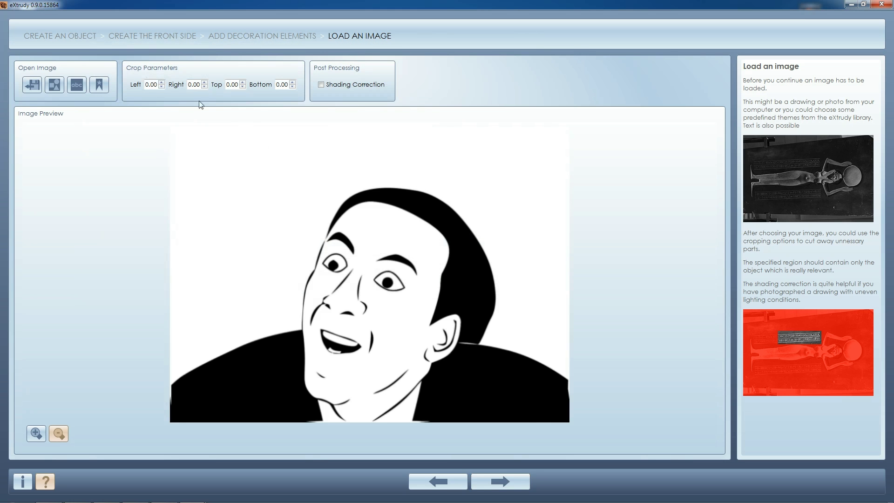
Crop the face image by 0.30 on its left, 0.17 on its right and 0.17 at its top.
click(162, 83)
drag(162, 83, 242, 83)
click(507, 484)
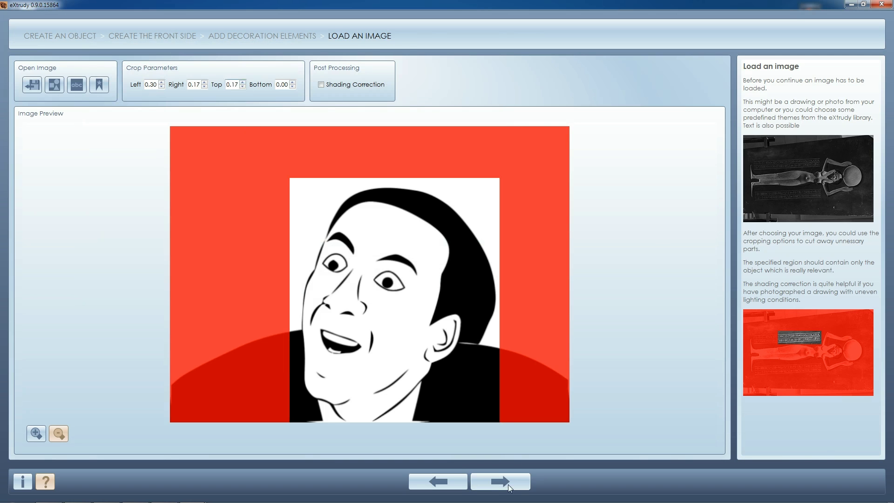
click(512, 484)
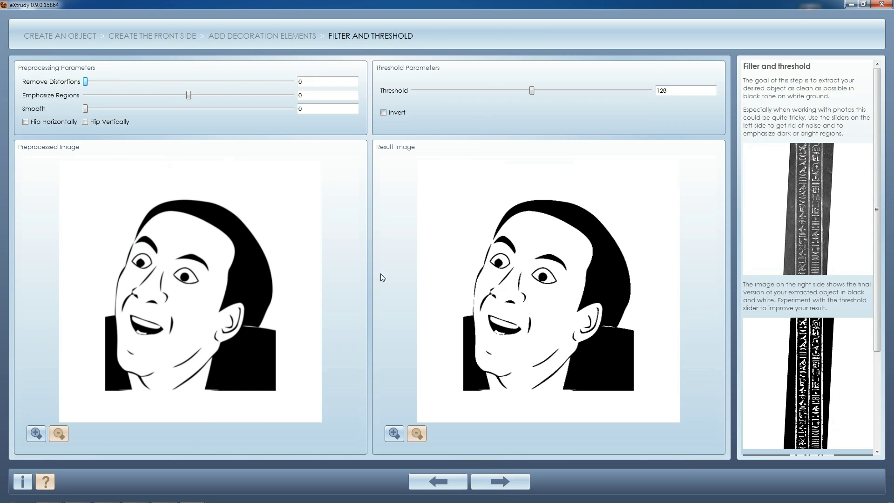
Thicken the face's lines with Emphasize Regions at -4 and a moderately raised threshold, leaving the result without paint edits.
drag(189, 96, 185, 96)
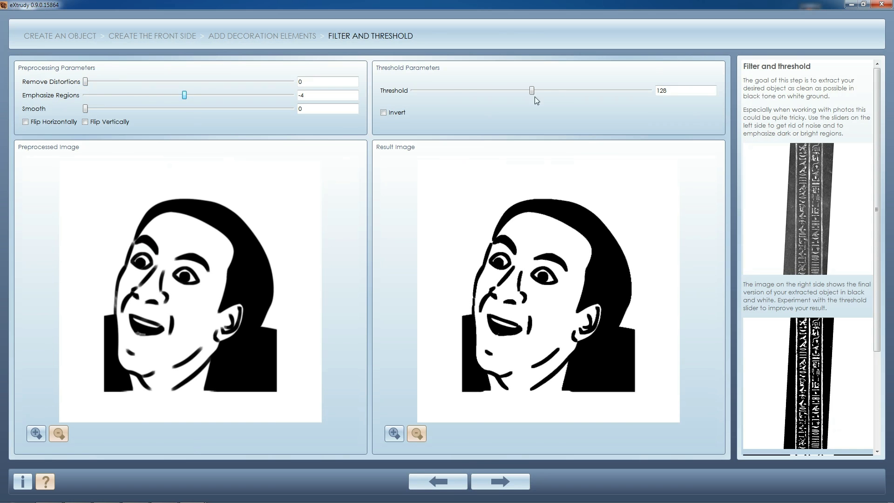
drag(532, 91, 561, 91)
click(507, 484)
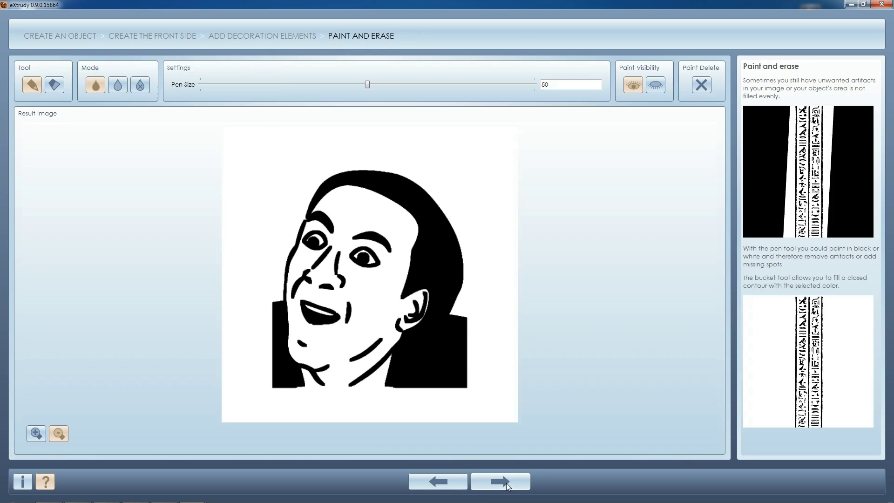
click(508, 485)
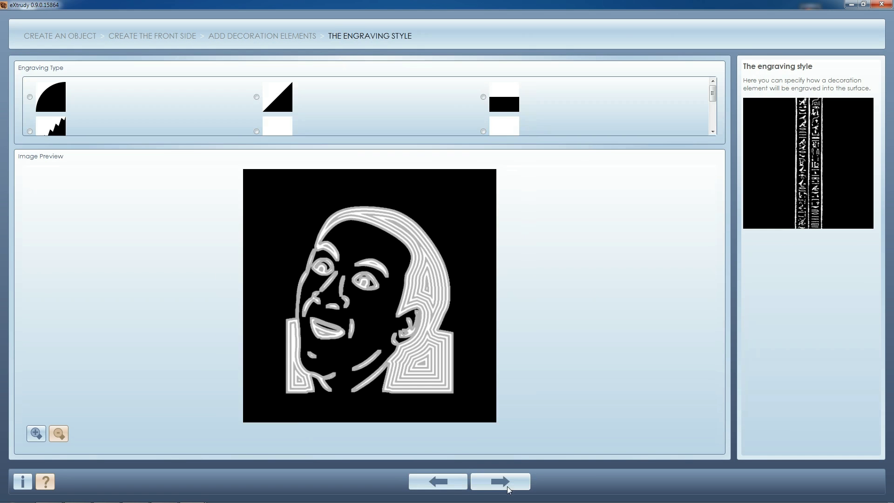
Apply the flat engraving type with a rounded edge to the face and finish the decoration element.
click(509, 104)
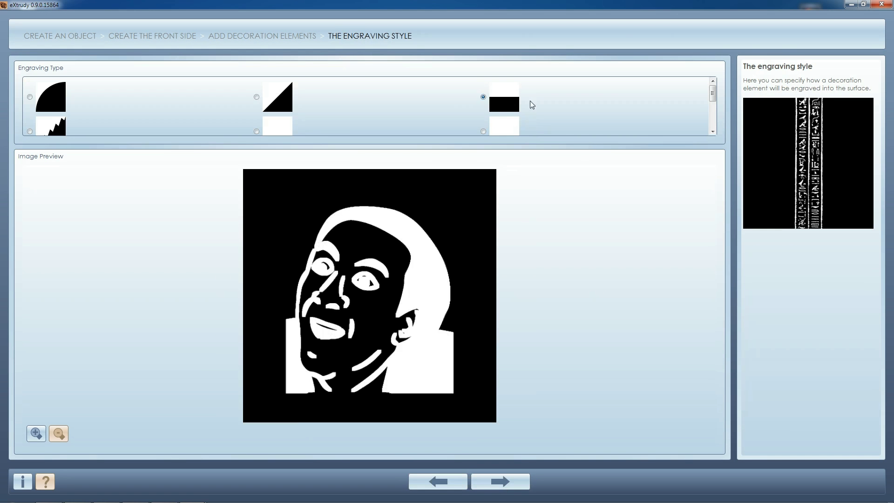
drag(713, 95, 714, 105)
click(503, 103)
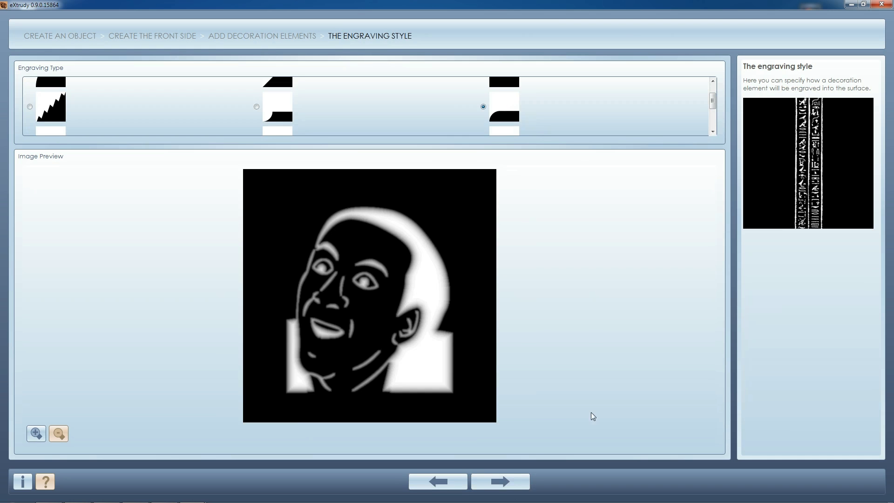
click(503, 482)
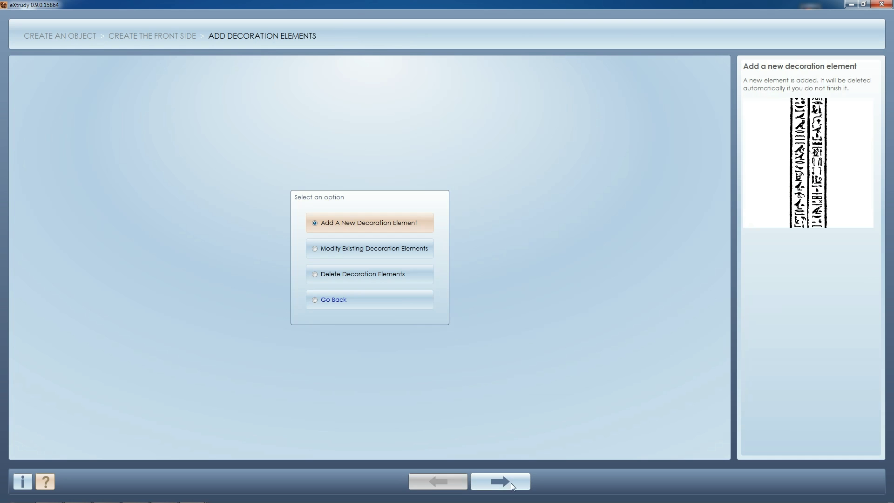
Compose the face decoration onto the front surface with scale width and height 65, vertical pan -5 and depth -48.
click(404, 304)
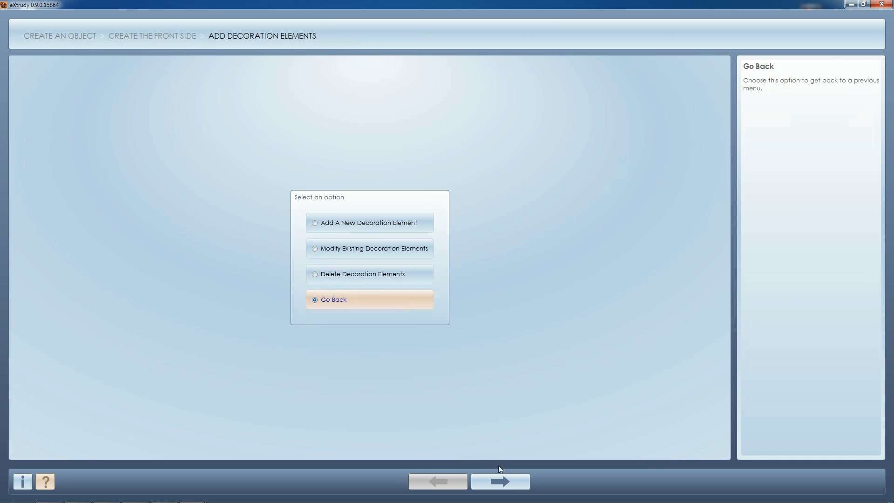
click(512, 483)
click(398, 299)
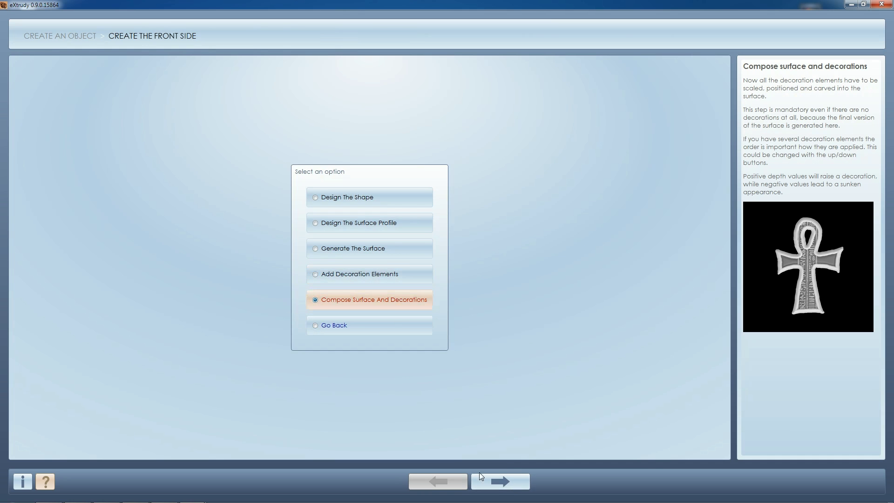
click(496, 484)
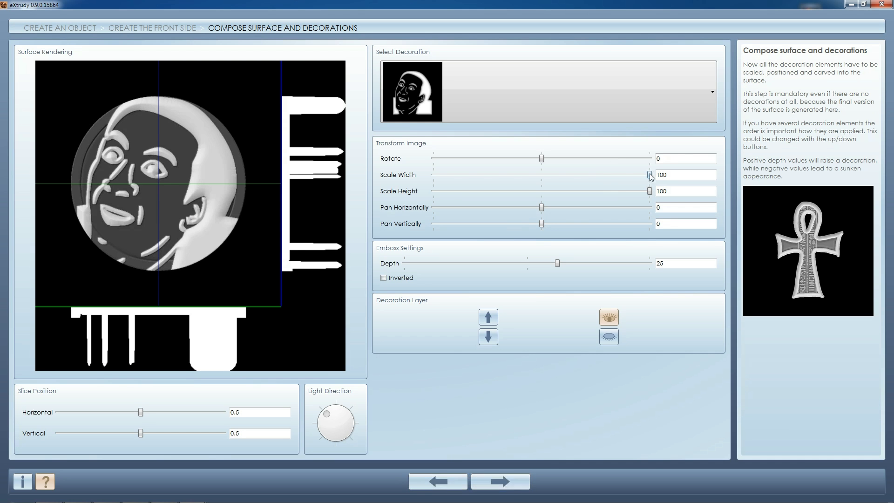
drag(649, 175, 611, 186)
drag(542, 224, 538, 224)
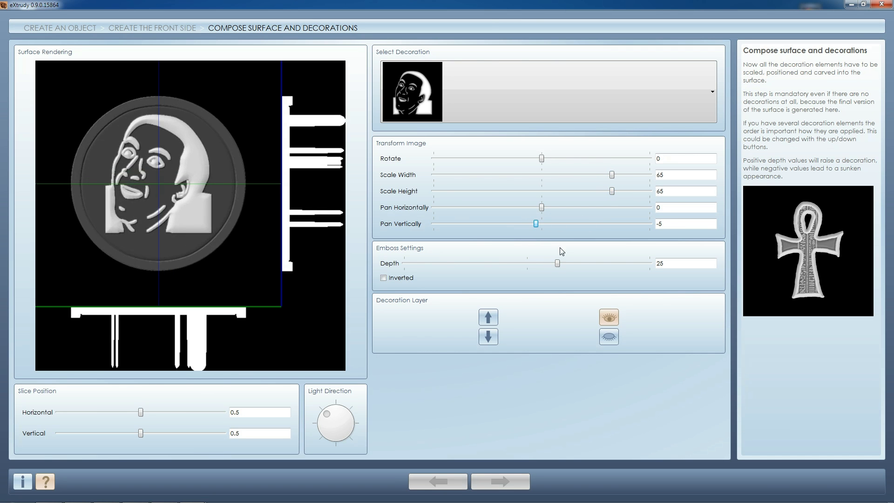
drag(557, 263, 468, 262)
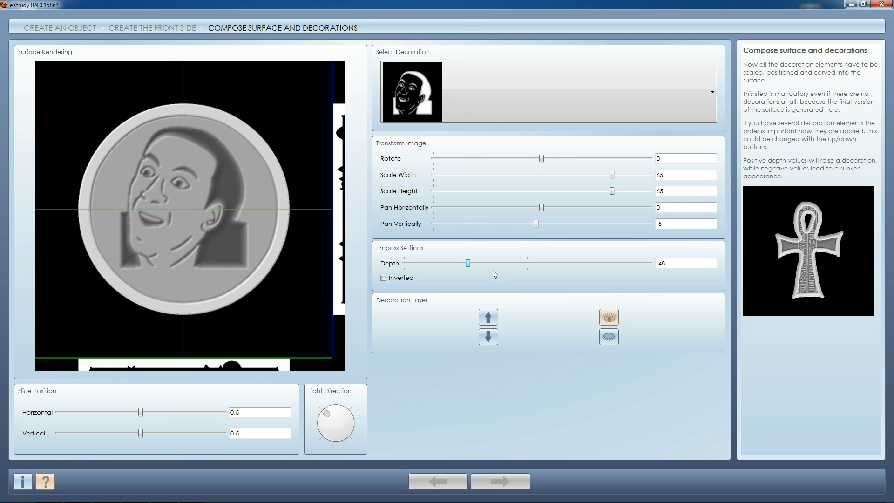
click(517, 480)
Leave the front side and start the back side with the Create Or Edit option.
key(Down)
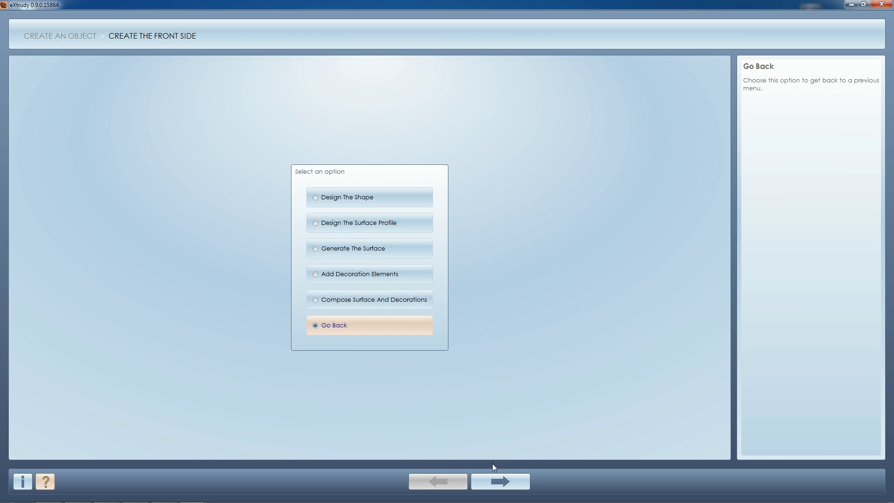
key(Return)
click(403, 268)
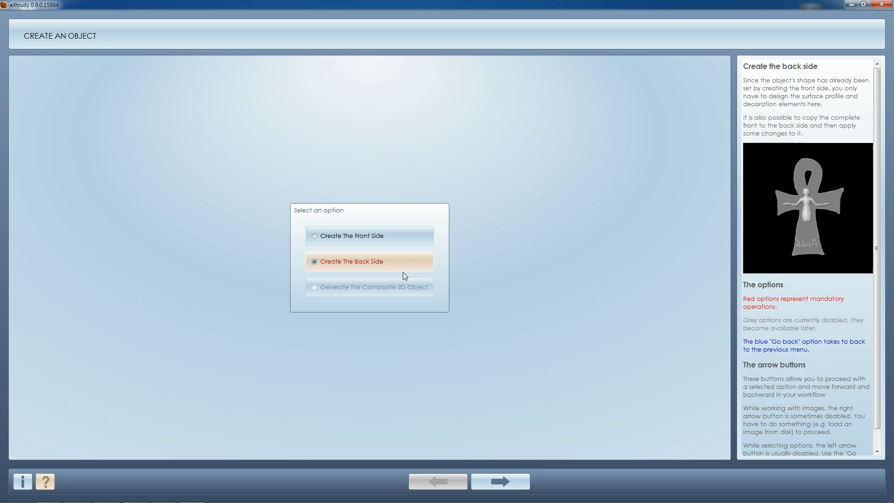
click(504, 482)
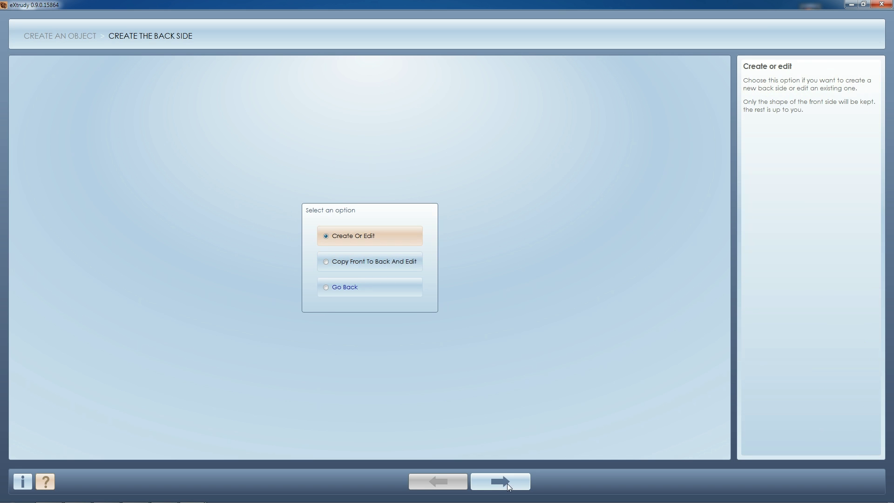
click(507, 483)
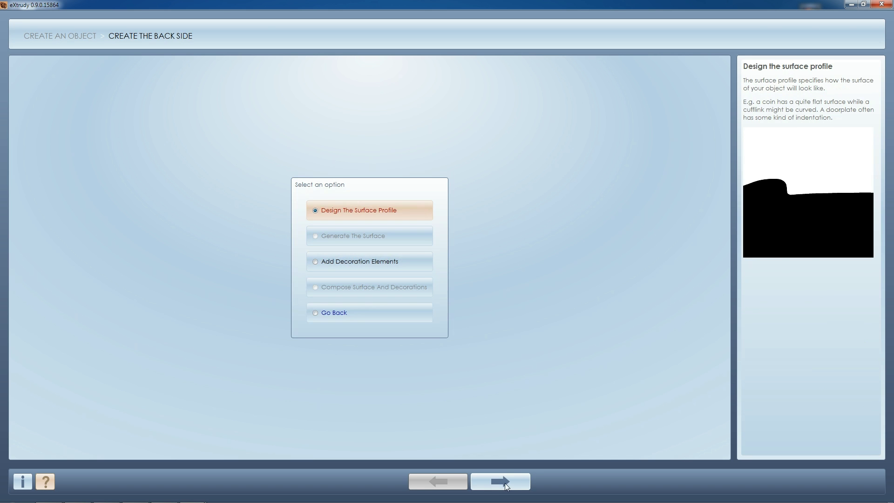
Design the back side's surface profile from the library's raised-rim shape, keeping the default filter settings and making no paint edits.
click(504, 482)
click(55, 86)
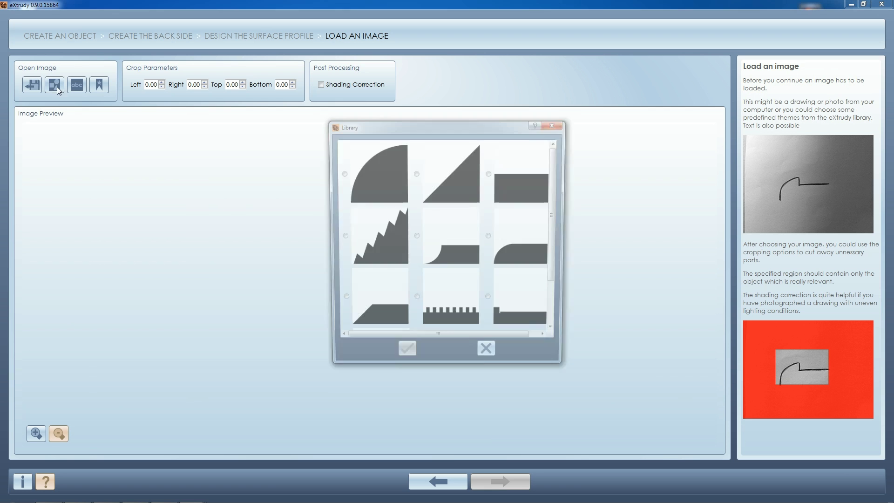
drag(558, 194, 555, 248)
click(521, 244)
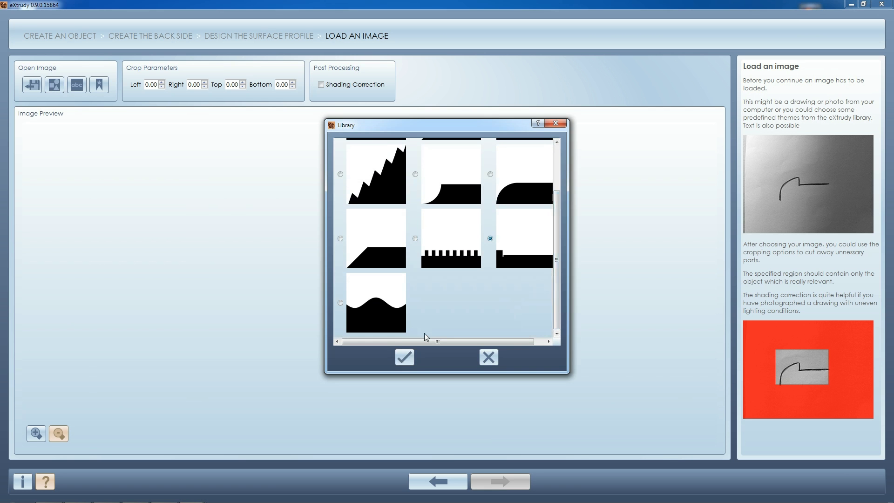
click(404, 357)
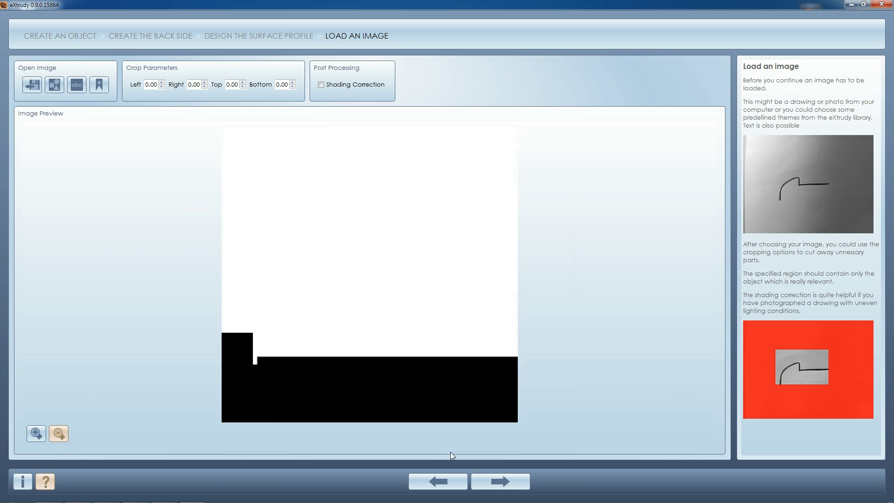
click(513, 484)
click(516, 484)
click(520, 484)
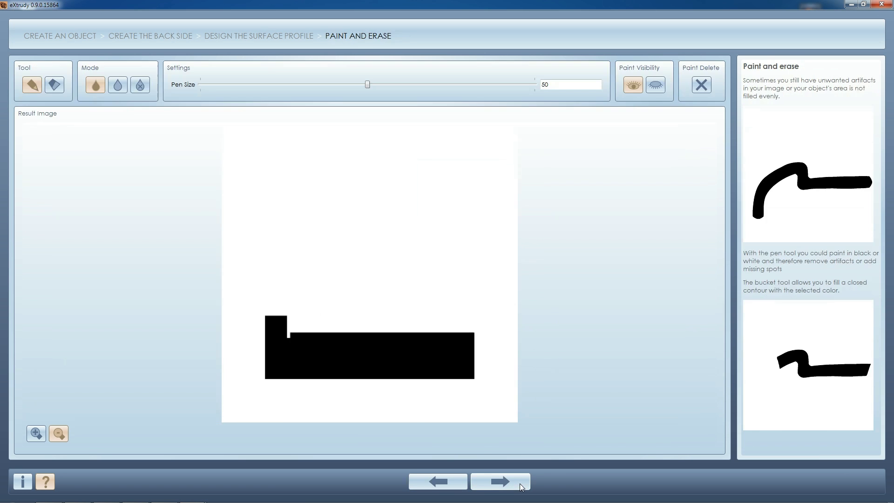
click(521, 483)
click(519, 484)
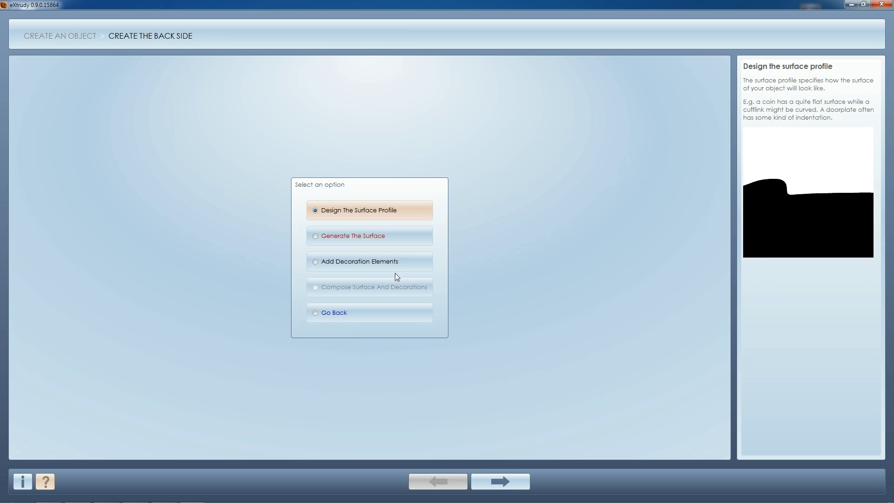
Generate the back surface with the surface height lowered to its minimum.
click(393, 238)
click(509, 481)
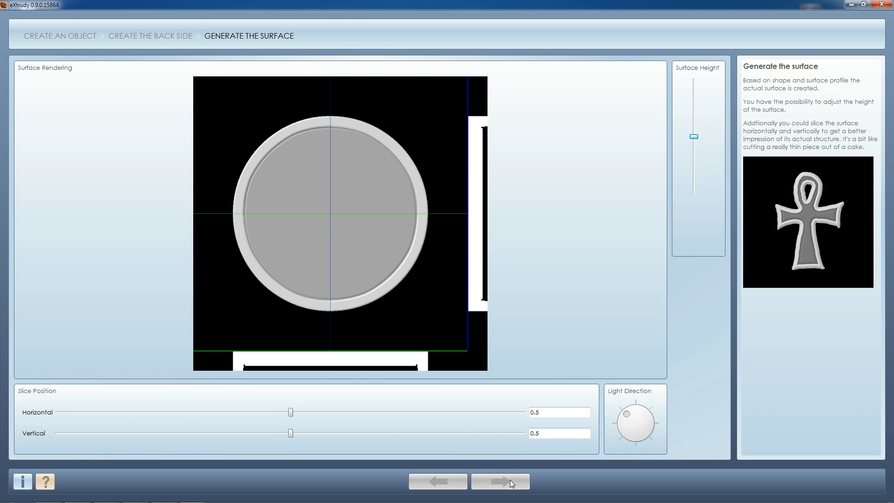
drag(693, 136, 697, 200)
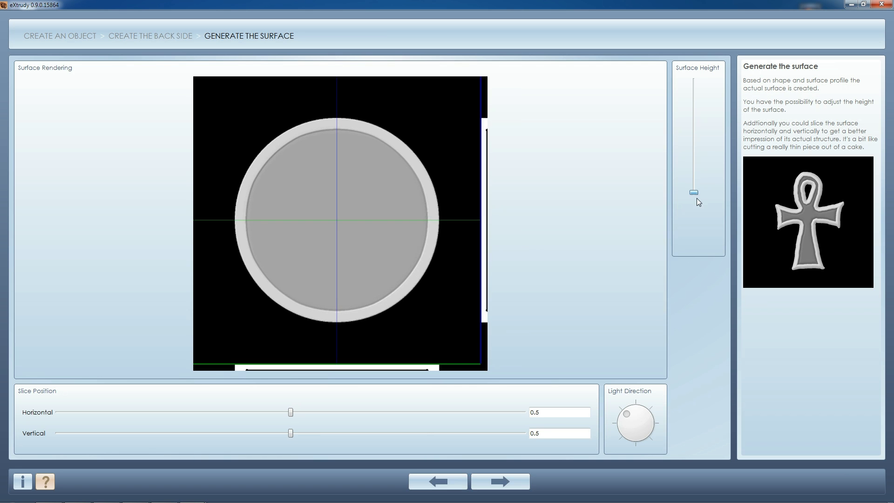
click(507, 481)
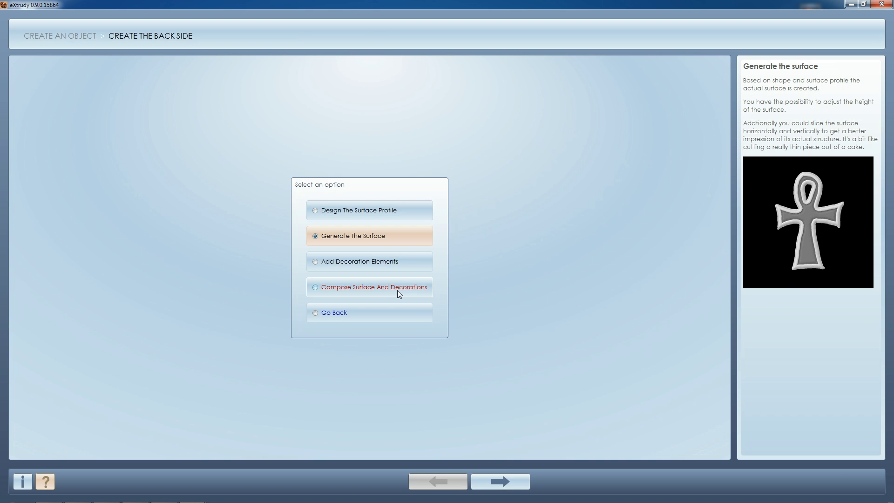
Add a new text decoration element to the back side using the Arial Black font.
click(398, 268)
click(502, 480)
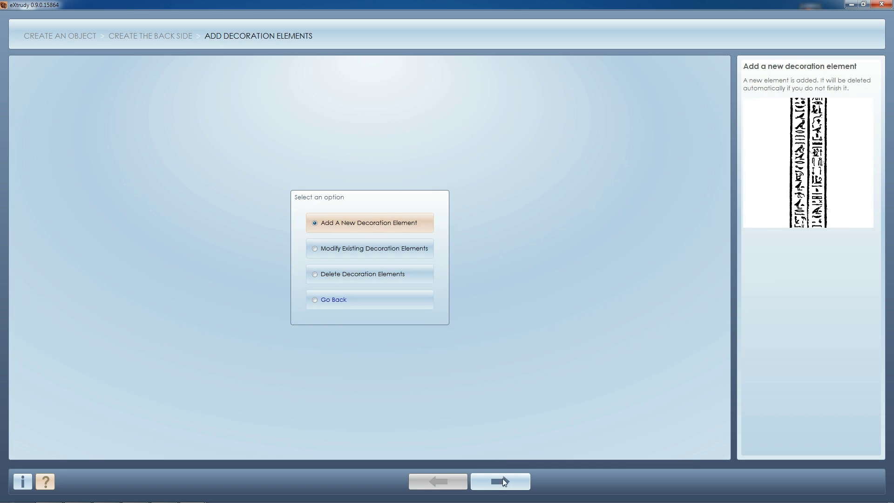
click(503, 480)
click(80, 88)
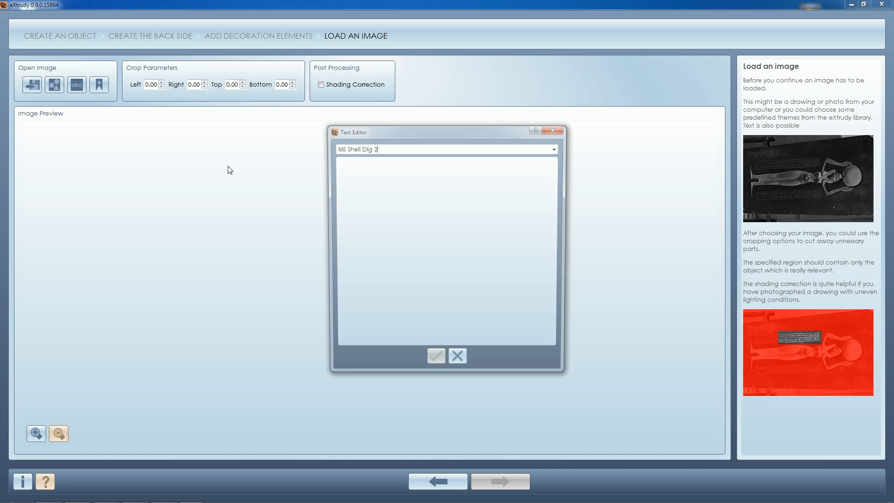
click(557, 147)
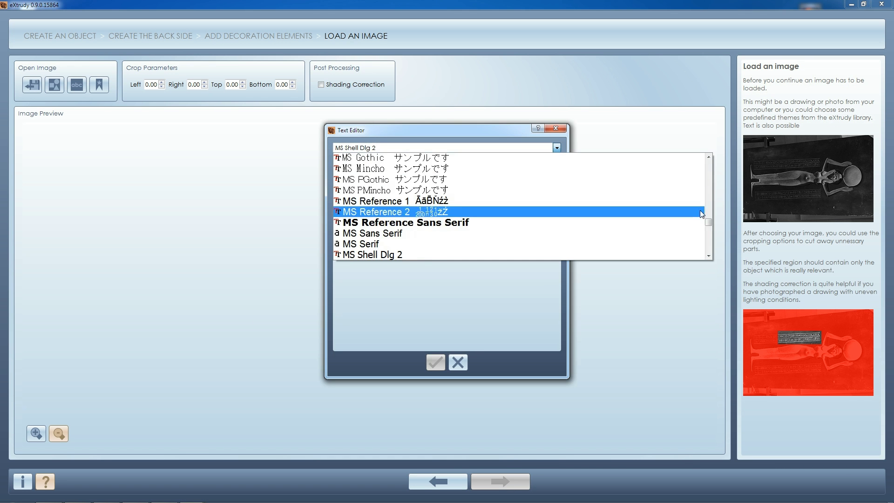
drag(707, 221, 709, 169)
click(470, 220)
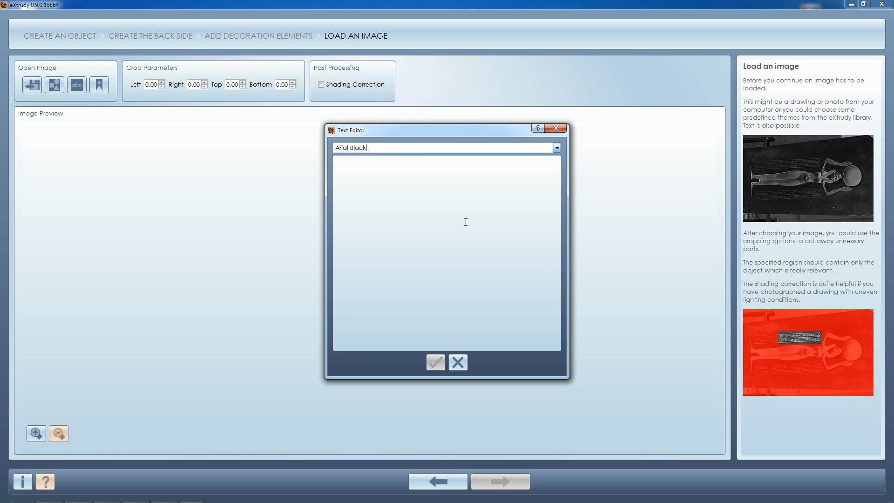
Enter YOU, DON'T and SAY on three separate lines and accept the text as the decoration image.
click(465, 222)
text(YI)
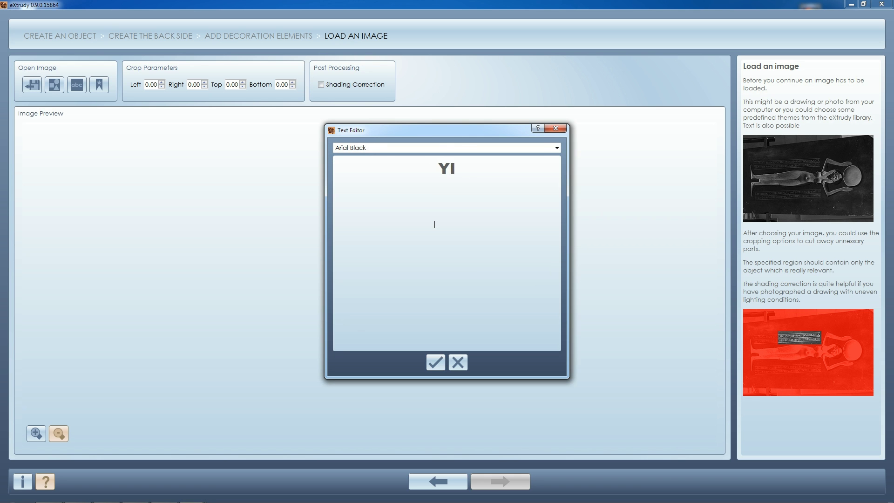
key(BackSpace)
text(OU)
key(Return)
text(DPN'T)
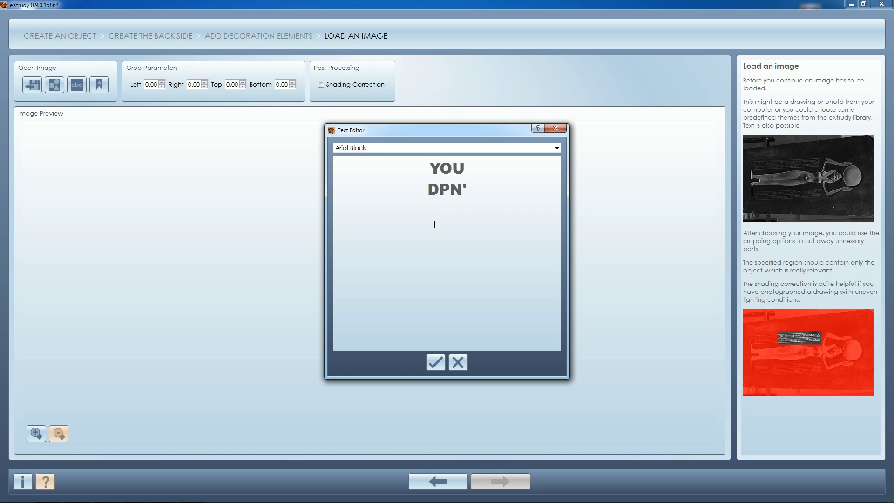
key(BackSpace)
key(BackSpace)
key(BackSpace)
key(BackSpace)
text(ON'T)
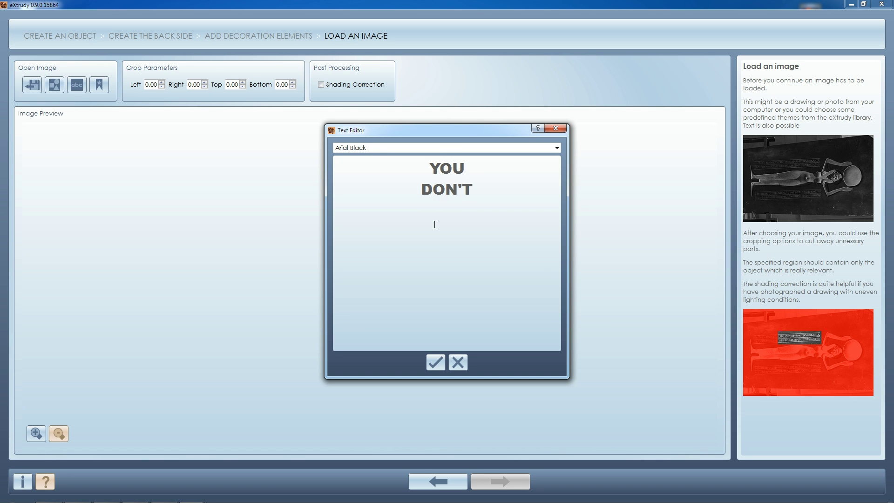
key(Return)
text(SAY)
click(437, 360)
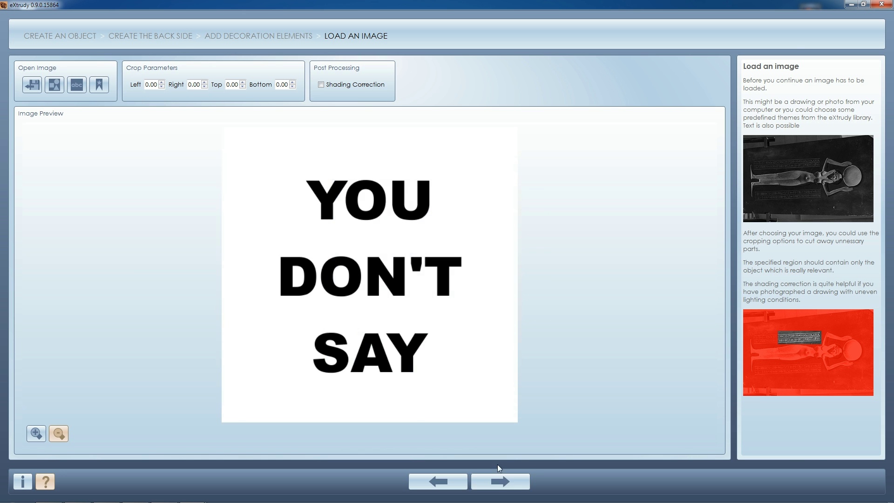
Flip the text image horizontally, keeping the default threshold and making no paint edits.
click(507, 481)
click(510, 481)
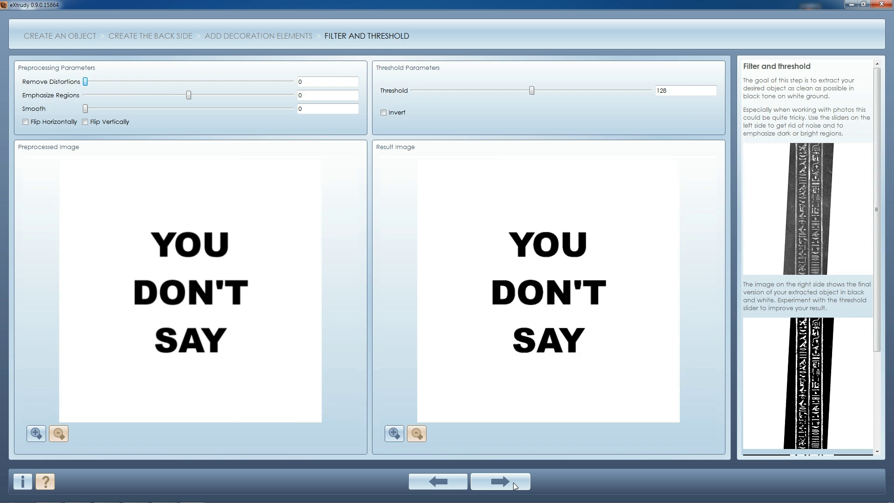
click(511, 482)
click(464, 484)
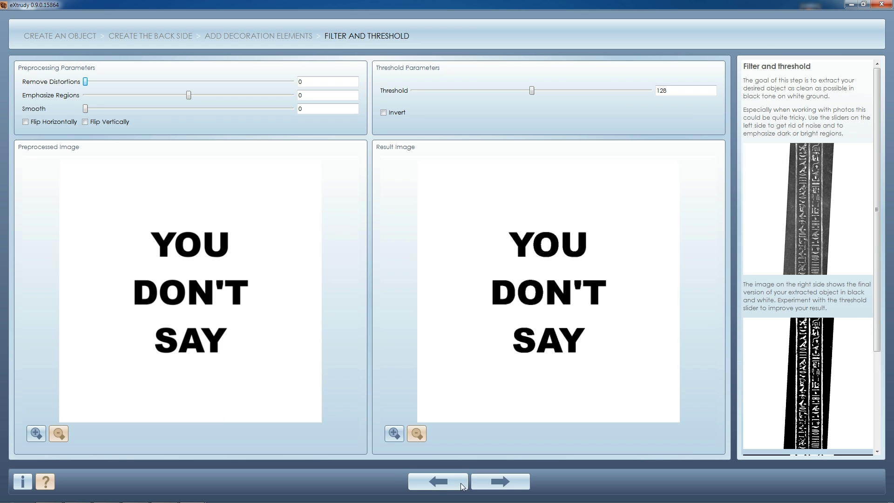
click(25, 122)
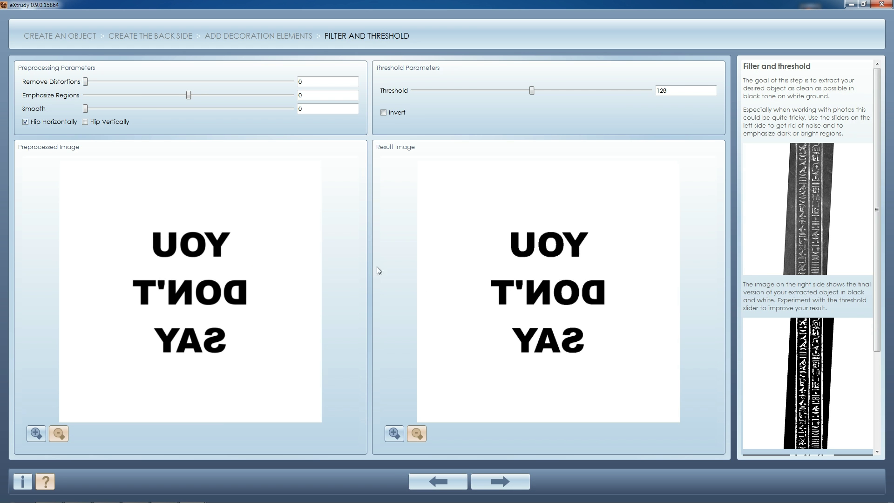
click(517, 482)
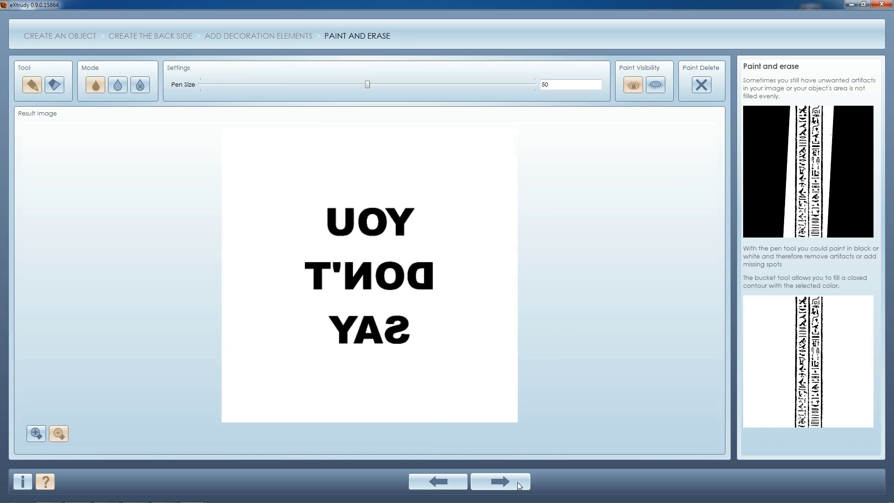
click(517, 482)
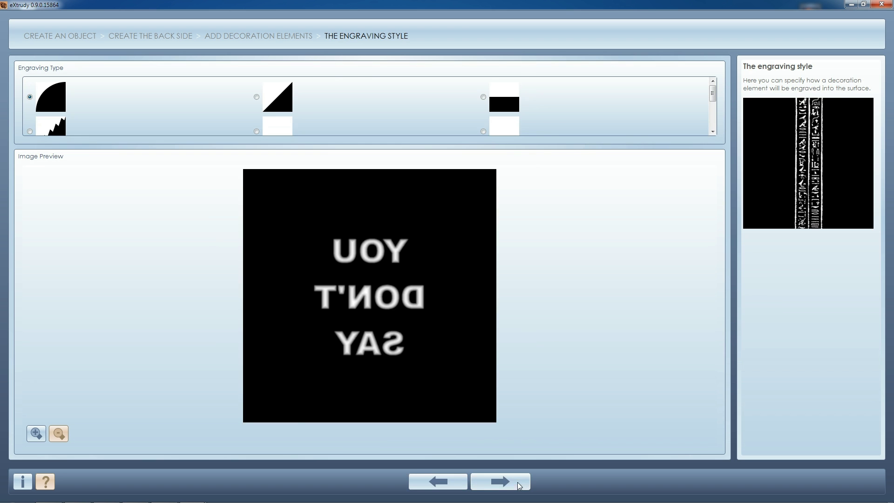
Apply the flat, straight-edged engraving type to the text and finish the decoration element.
click(497, 99)
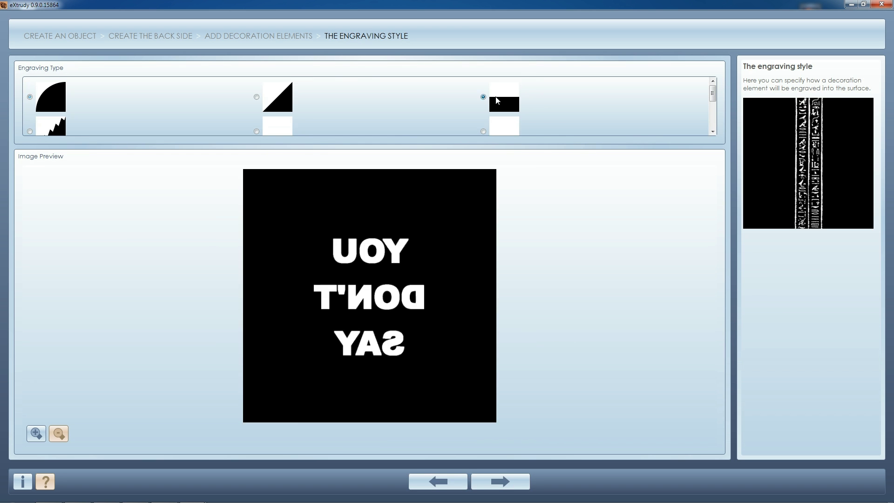
click(513, 480)
click(400, 299)
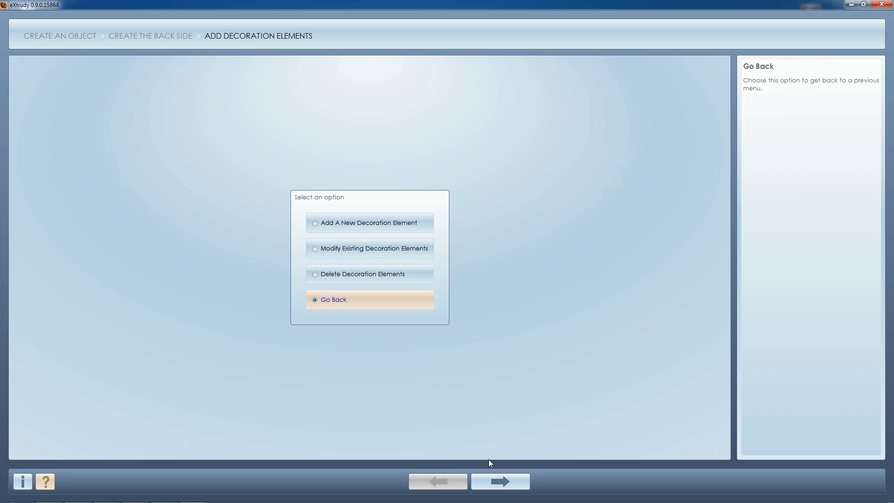
click(505, 481)
Compose the text decoration onto the back surface with an emboss depth of -42.
click(422, 288)
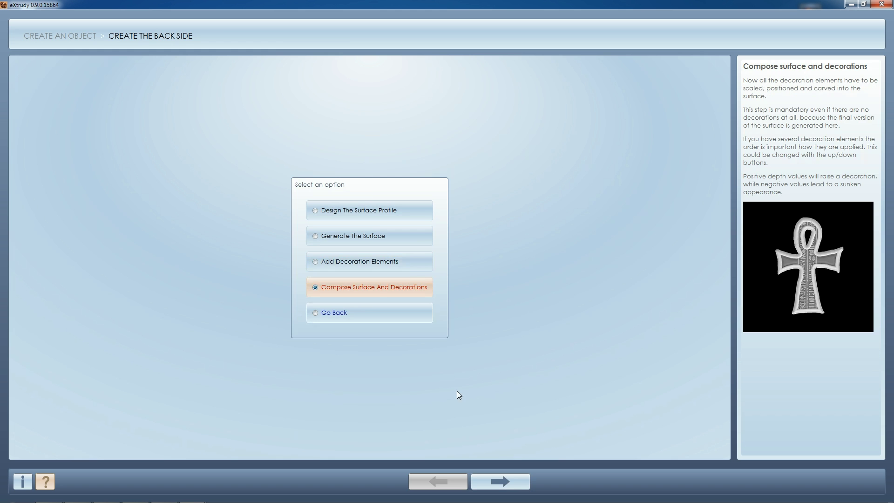
click(502, 483)
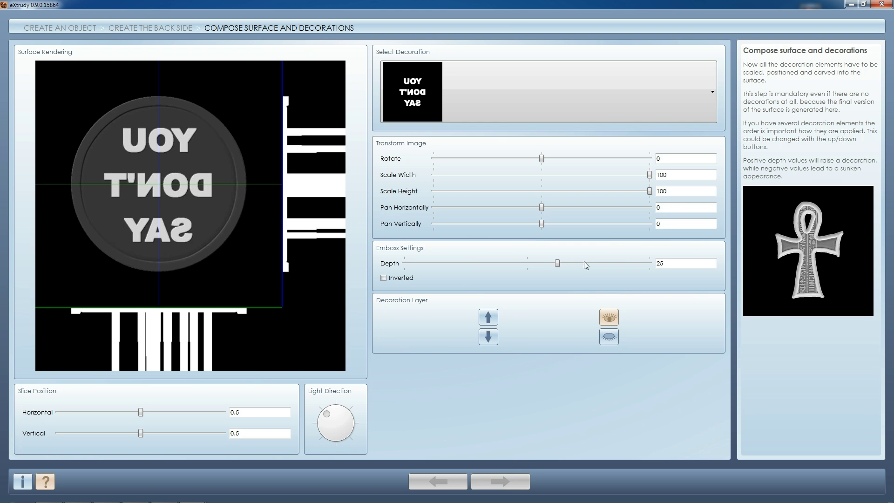
drag(557, 263, 469, 264)
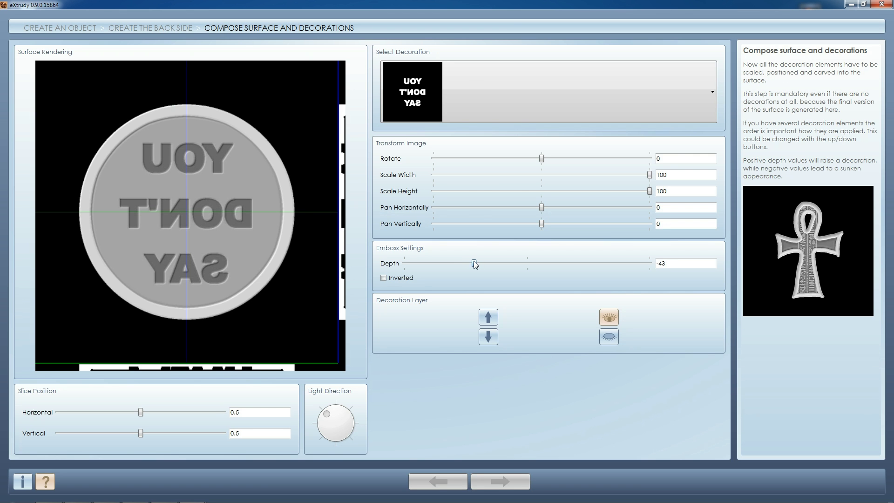
drag(474, 261, 479, 264)
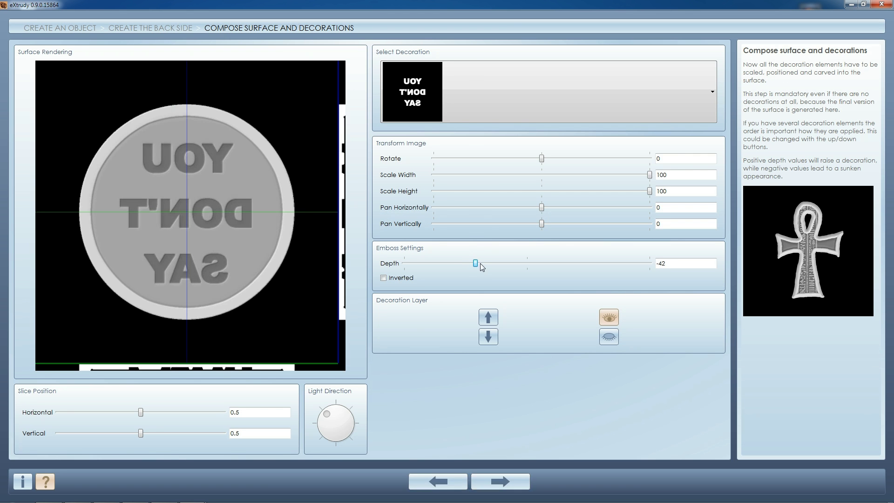
click(519, 482)
Leave the back side and generate the composite 3D object, proceeding to the save stage without adding hooks.
click(366, 315)
click(503, 483)
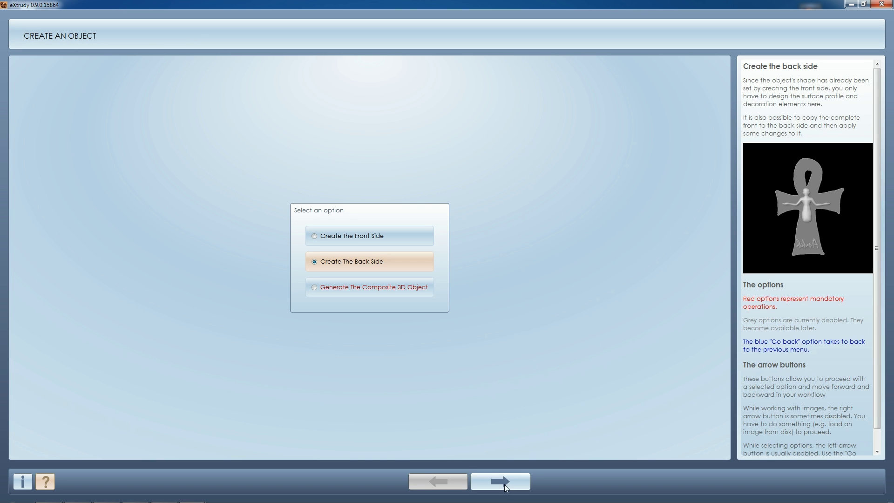
click(410, 289)
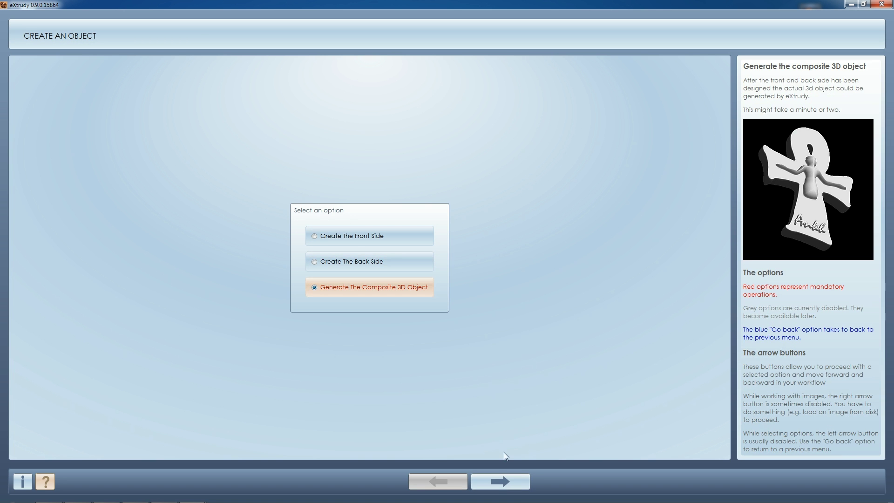
click(504, 479)
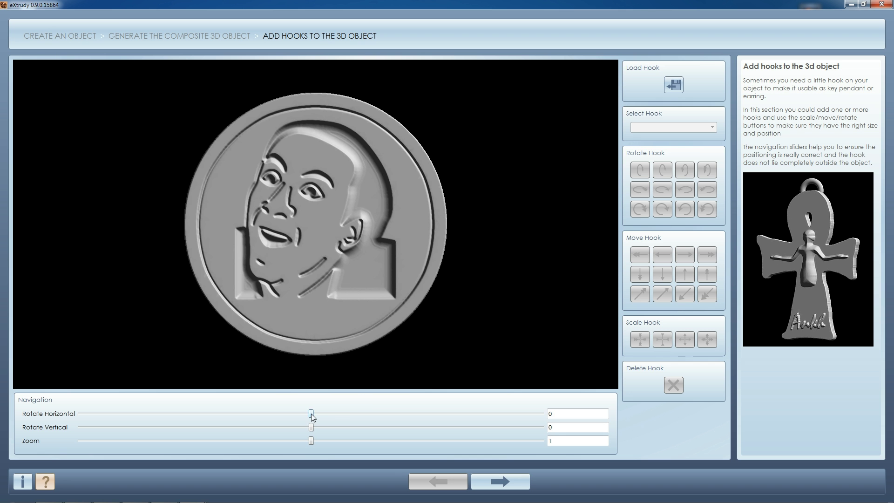
mouse_move(311, 413)
mouse_down()
mouse_move(541, 429)
mouse_move(253, 427)
mouse_move(355, 429)
mouse_move(283, 427)
mouse_up()
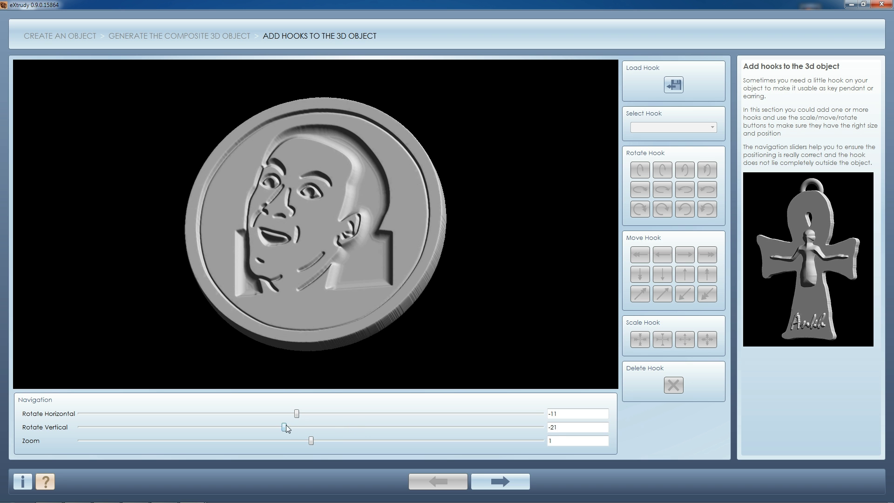
click(500, 485)
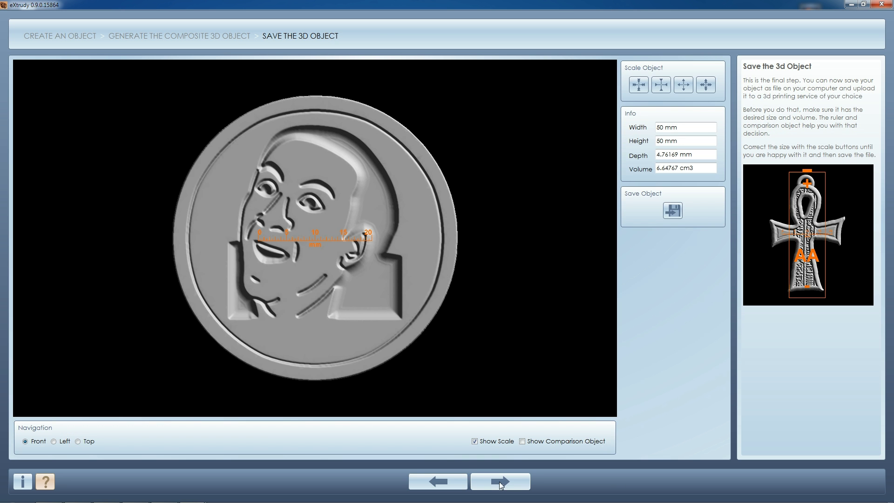
Show the comparison object and scale the coin down to a width and height of 21.0938 mm.
click(522, 441)
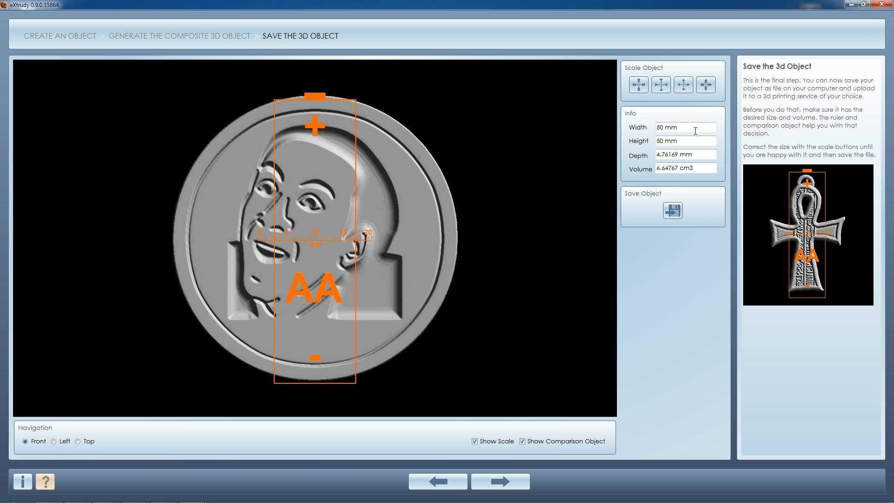
click(636, 88)
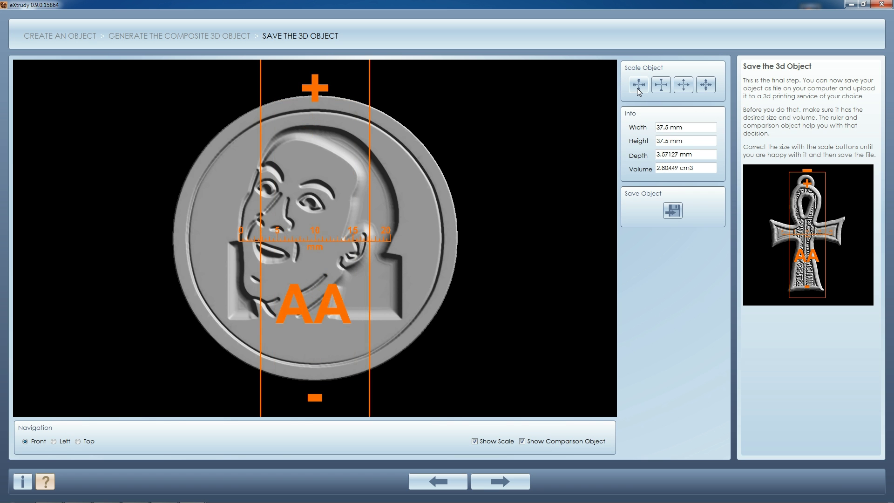
click(637, 88)
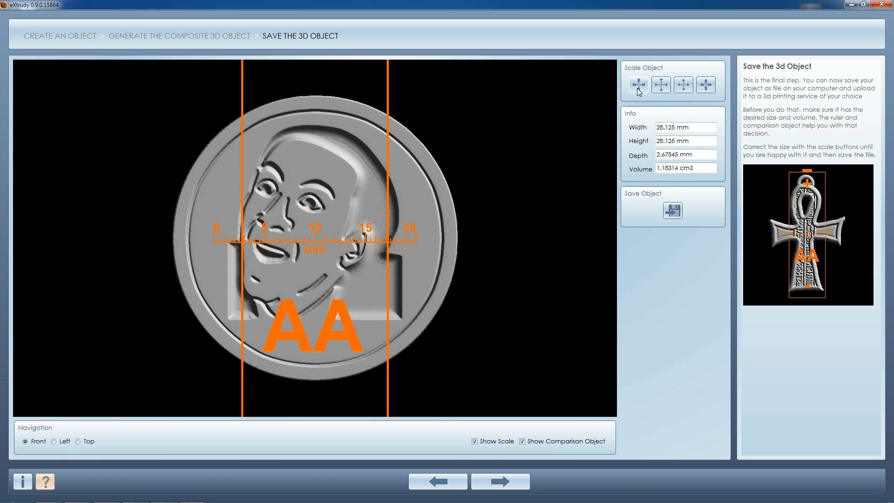
click(636, 88)
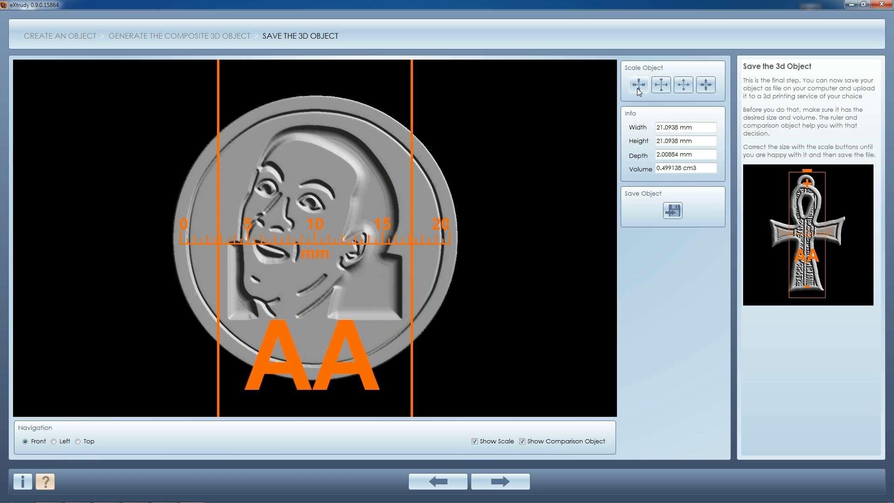
Save the coin as an OBJ file on drive D:, replacing the Extrudy_Object part of the file name with Coin.
click(672, 212)
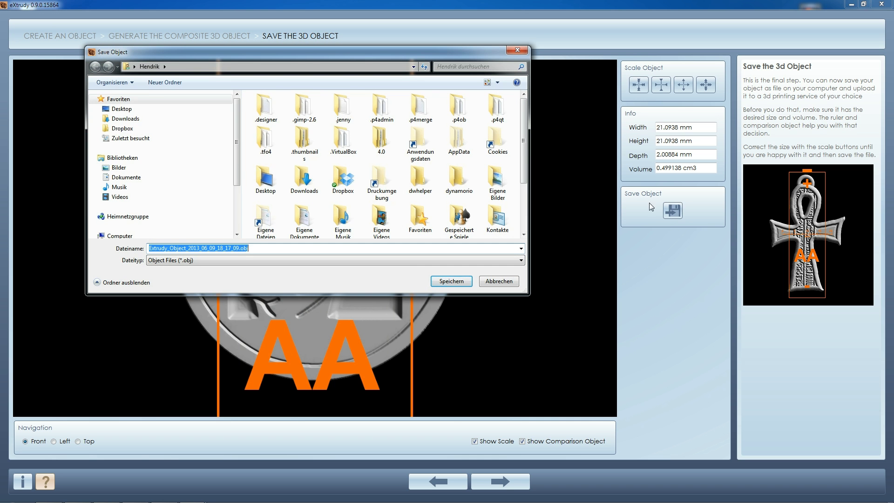
scroll(231, 187, down, 3)
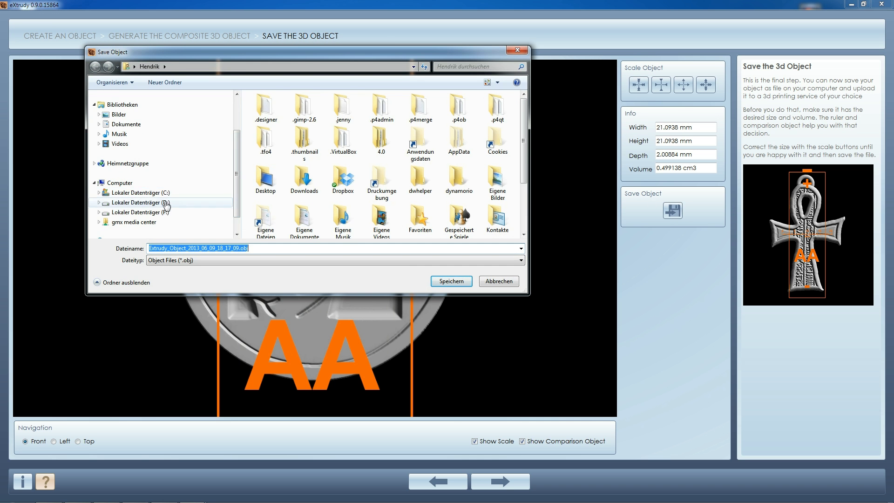
click(167, 203)
drag(187, 248, 103, 245)
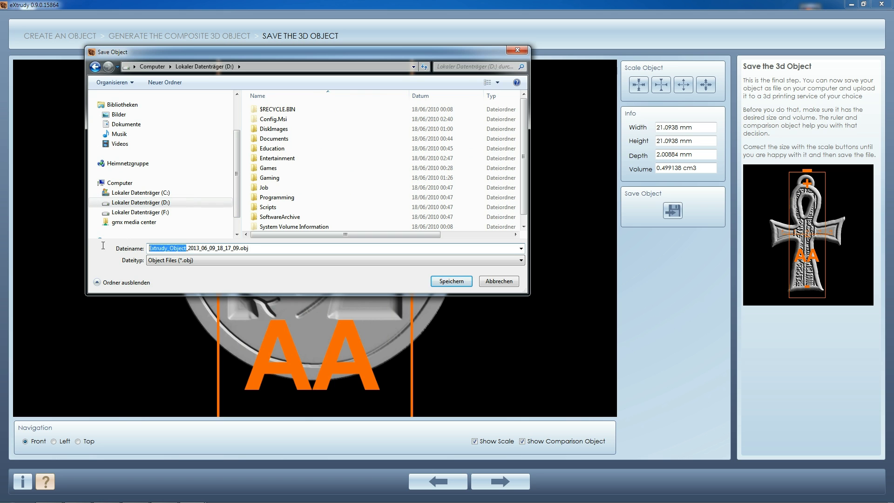
text(Coin)
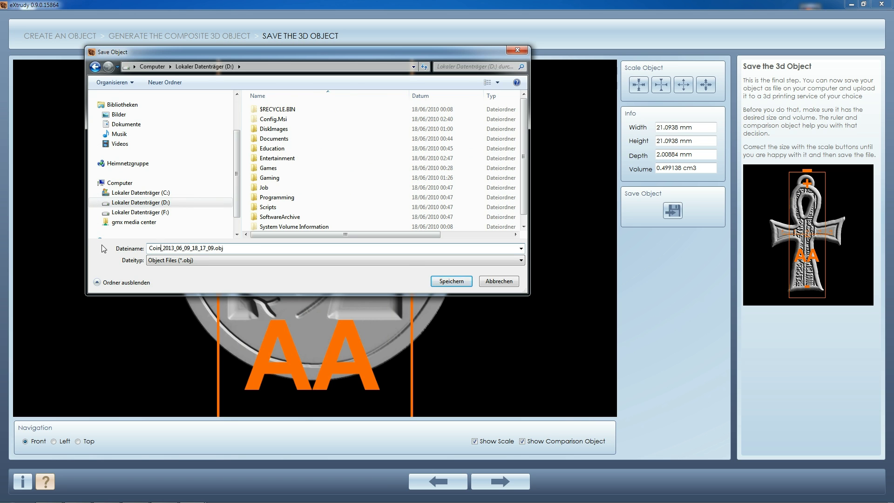